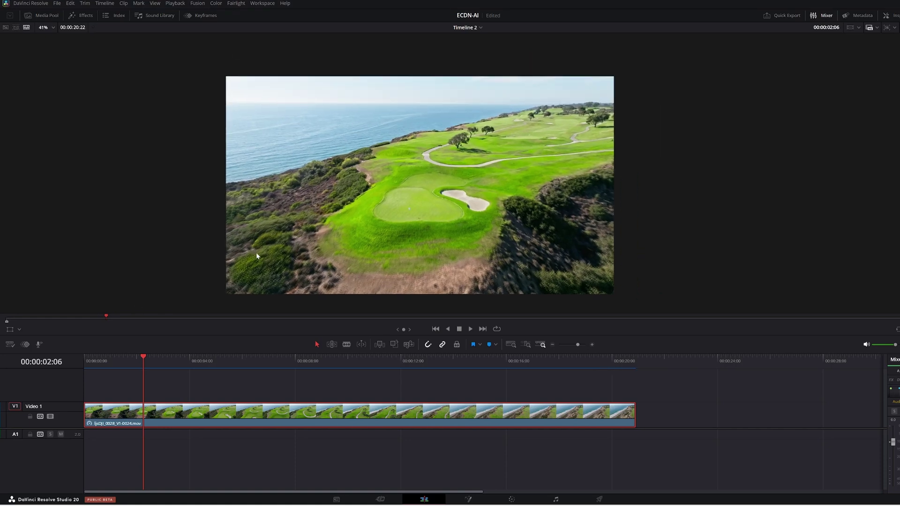
Scroll the timeline to bring the drone golf-course clip into view
scroll(256, 256, up, 1)
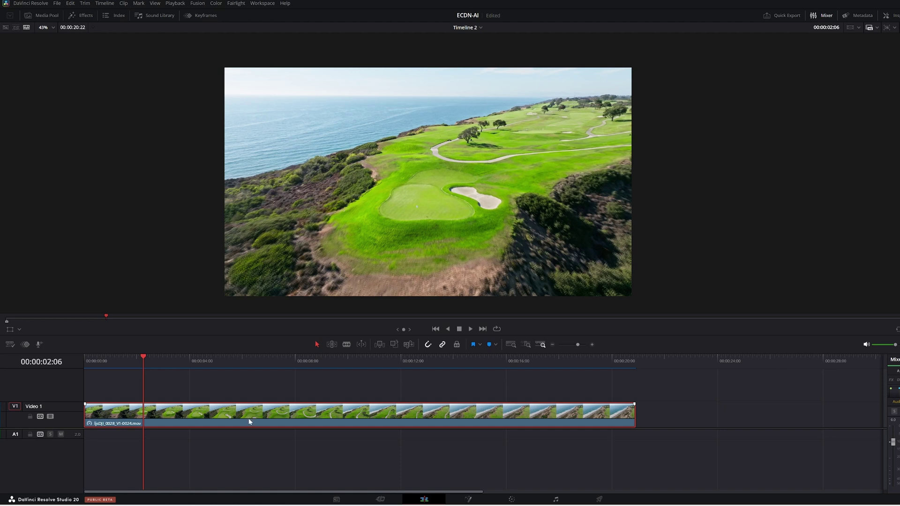
Open the retime speed curve, add speed points at the playhead and 00:00:15:04, then ease both keyframes
key(ctrl+r)
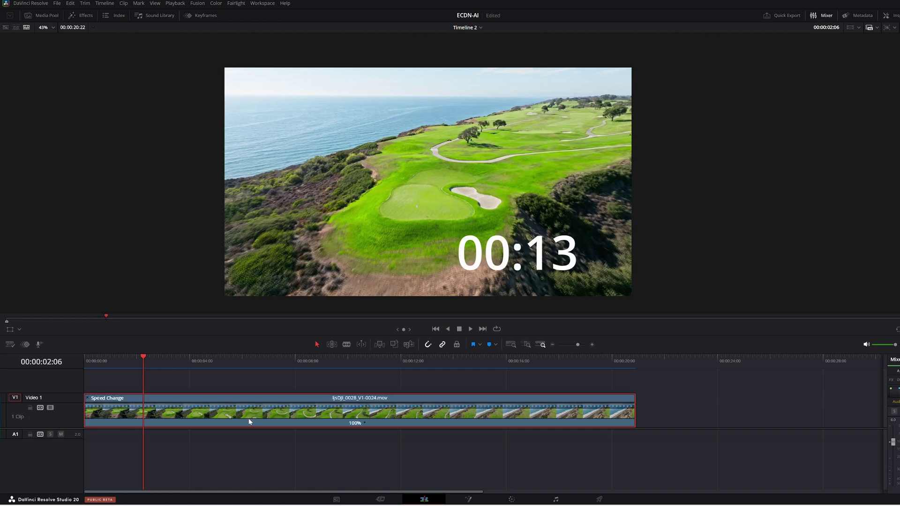
key(ctrl+shift+c)
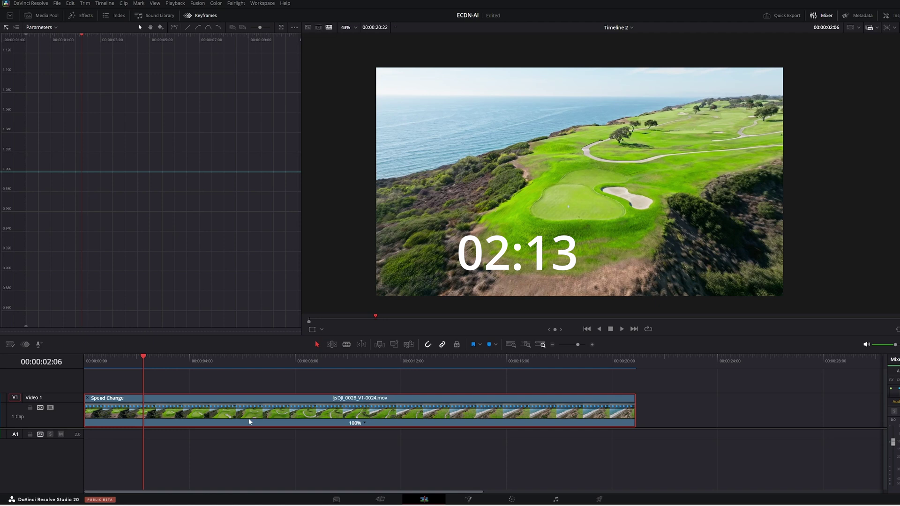
click(248, 418)
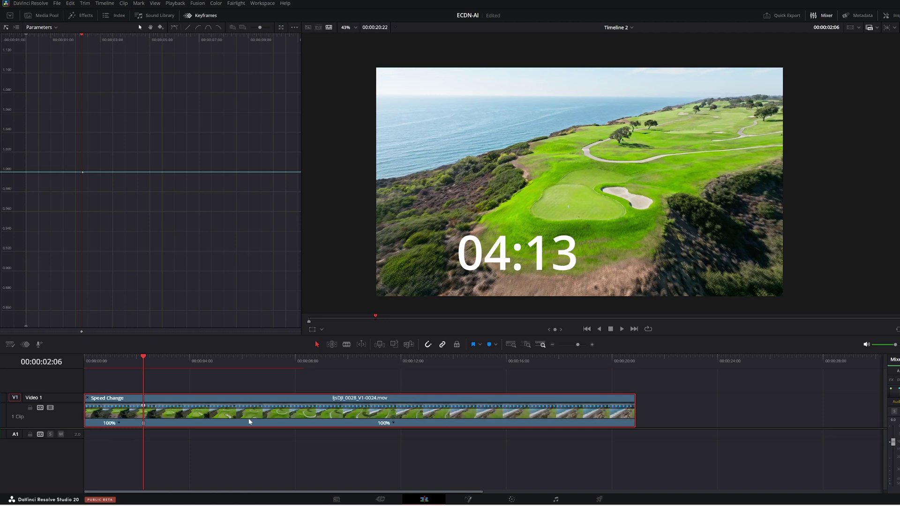
drag(147, 359, 158, 412)
key(ctrl+shift+r)
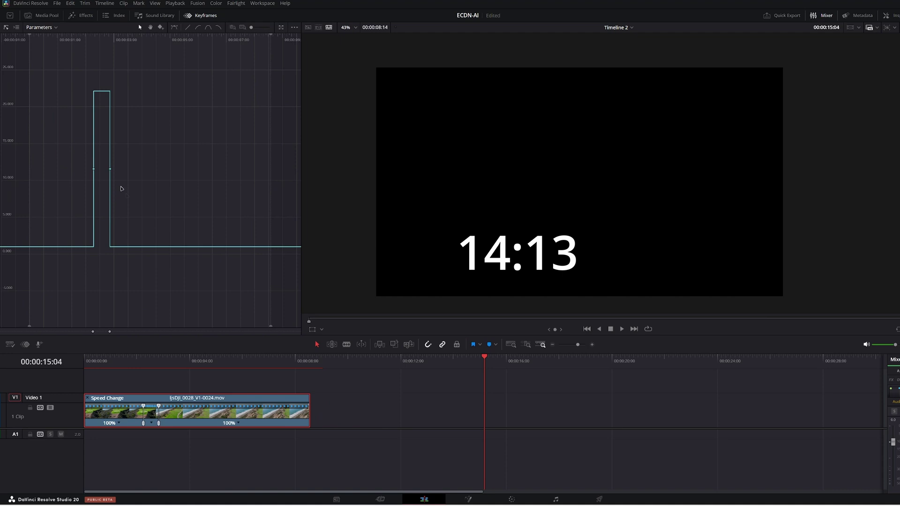
drag(79, 153, 129, 198)
click(209, 27)
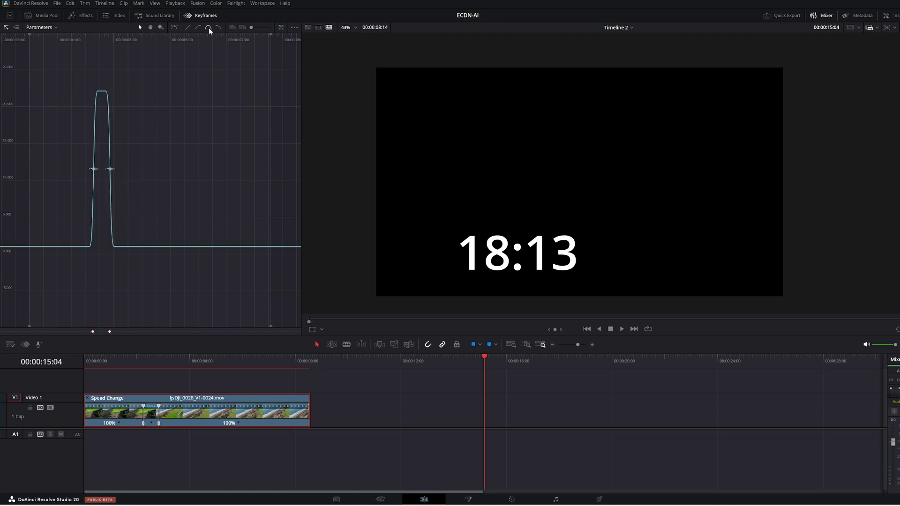
click(96, 359)
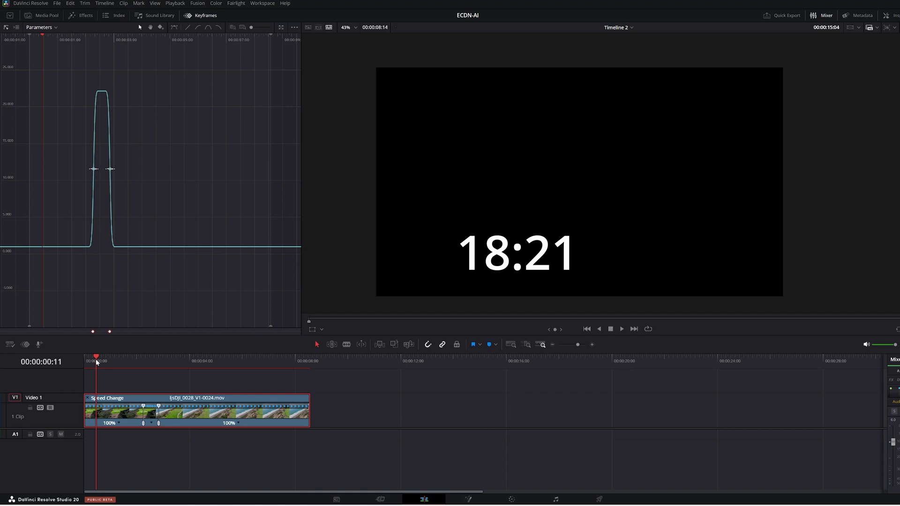
key(space)
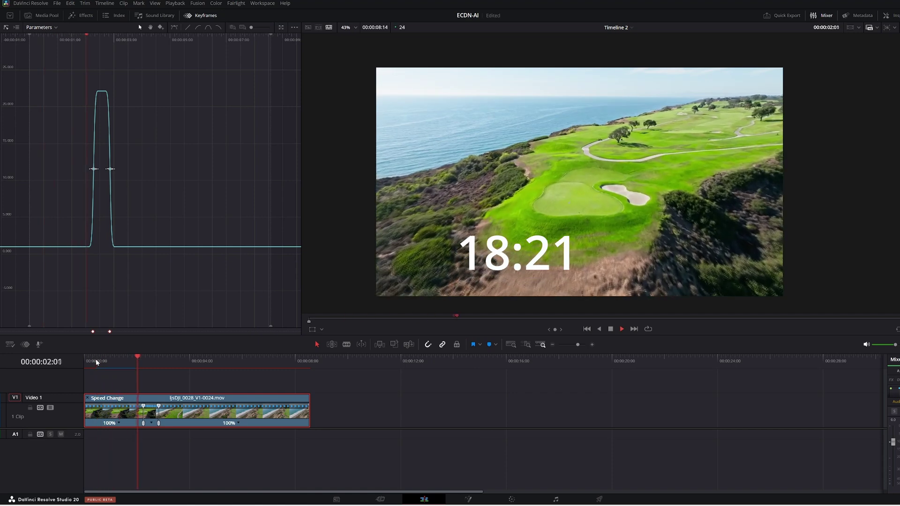
key(space)
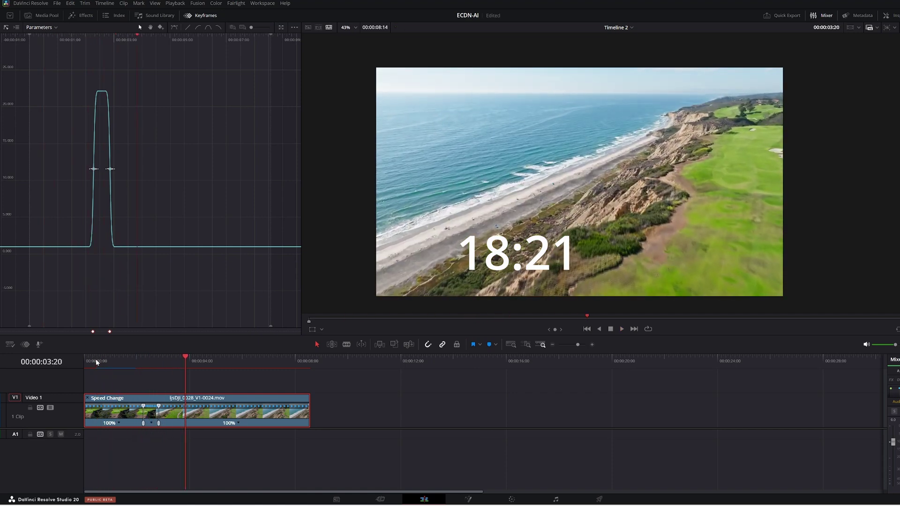
click(112, 359)
key(space)
click(128, 362)
key(space)
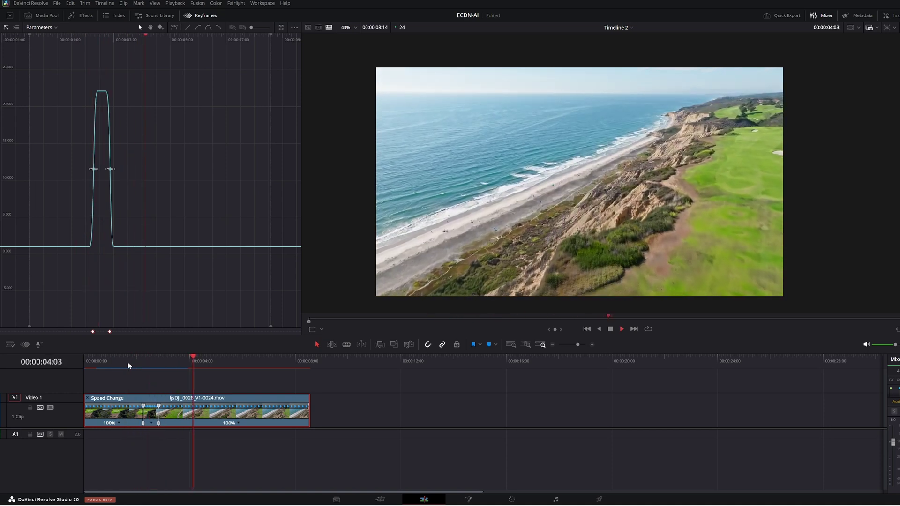
key(space)
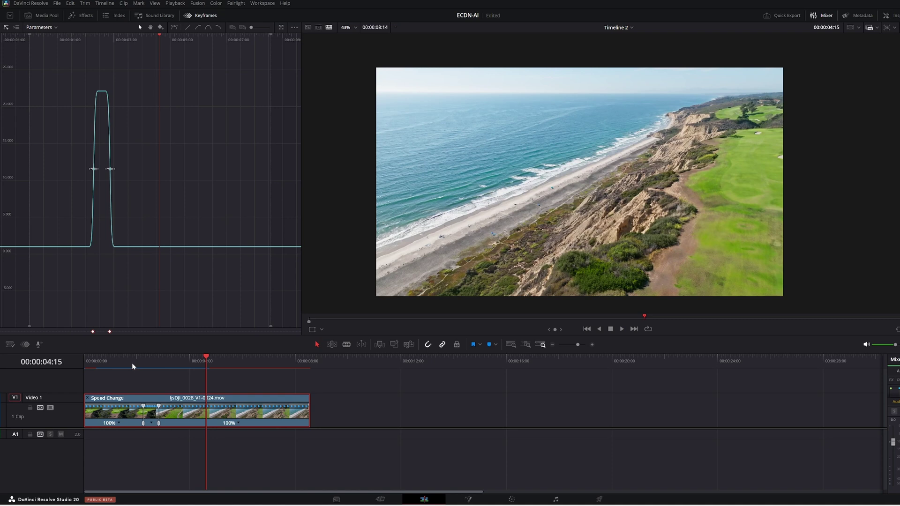
click(132, 362)
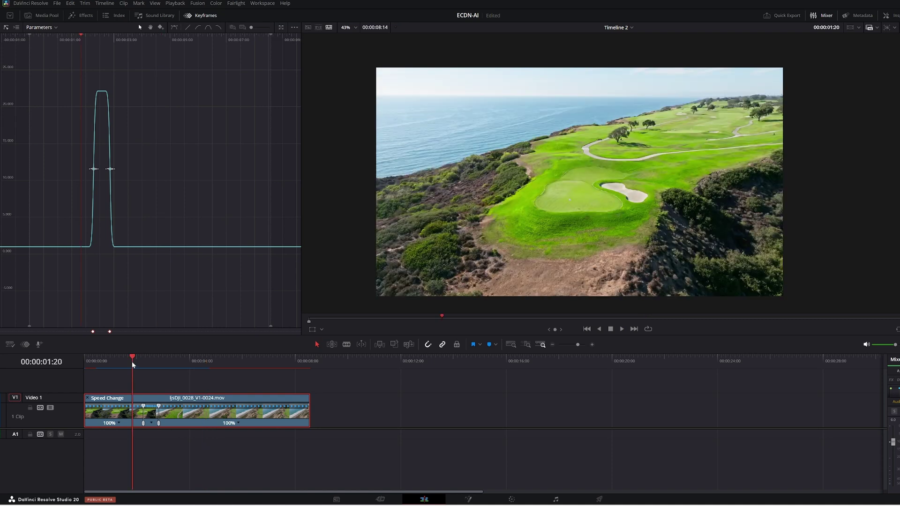
Undo the speed ramp, save the project, and close the keyframe editor and Retime Controls
key(ctrl+z)
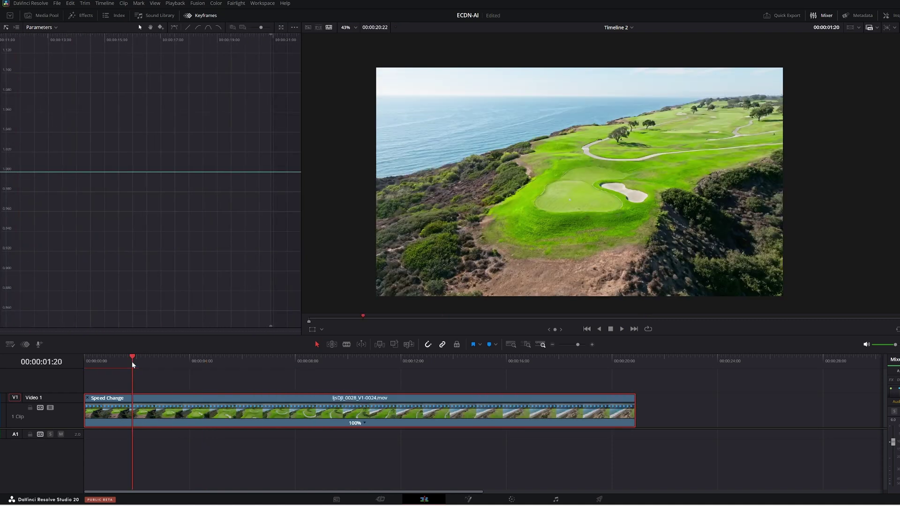
key(ctrl+s)
key(shift+c)
key(ctrl+r)
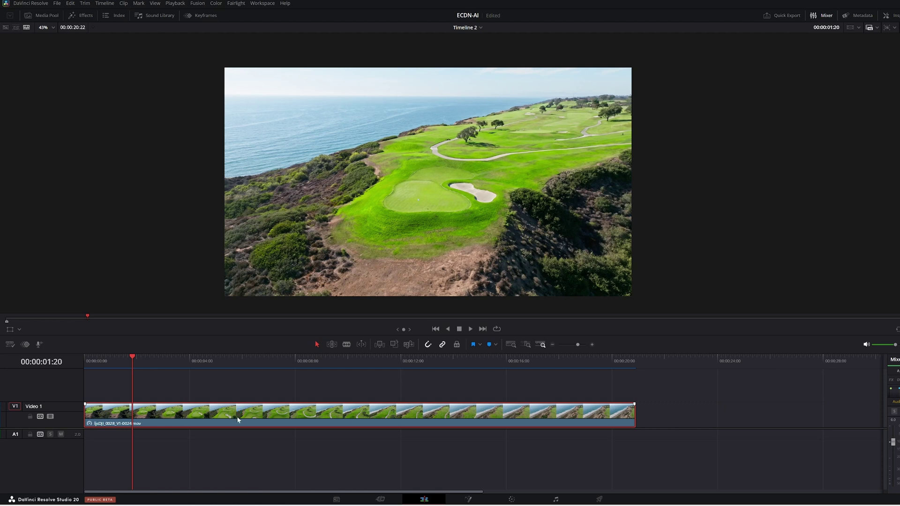
Reopen Retime Controls and the flat 100% speed curve, toggling the parameter list open and closed
key(ctrl+r)
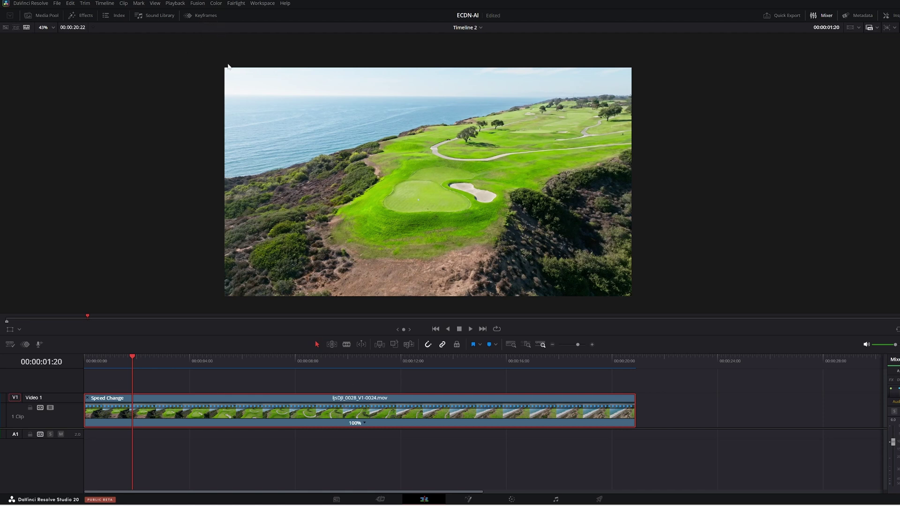
key(shift+r)
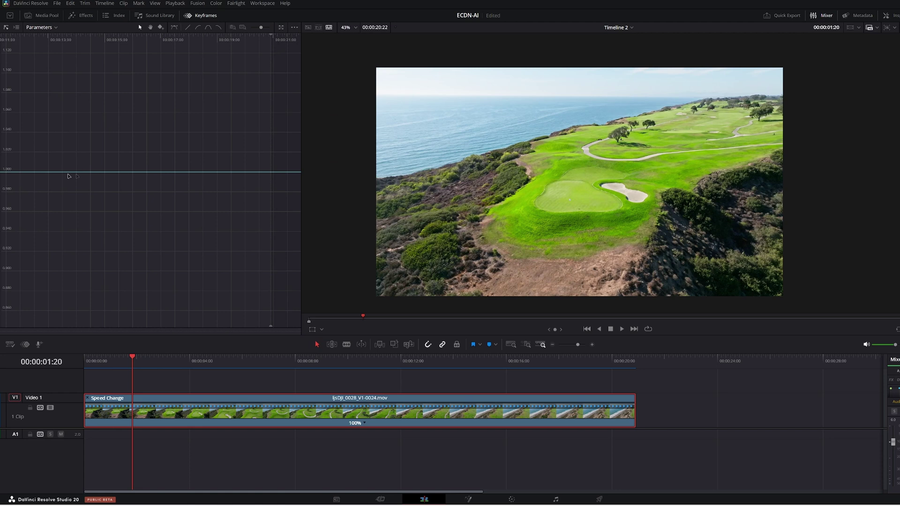
click(17, 27)
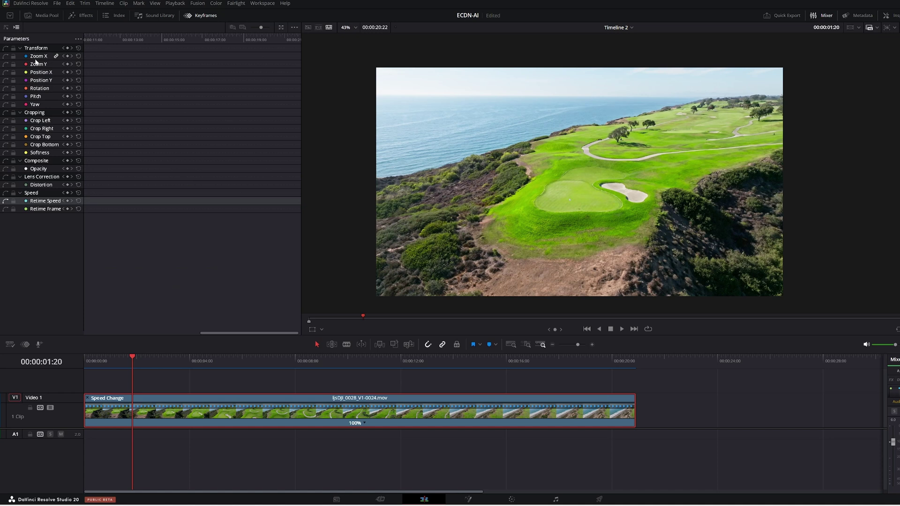
click(7, 28)
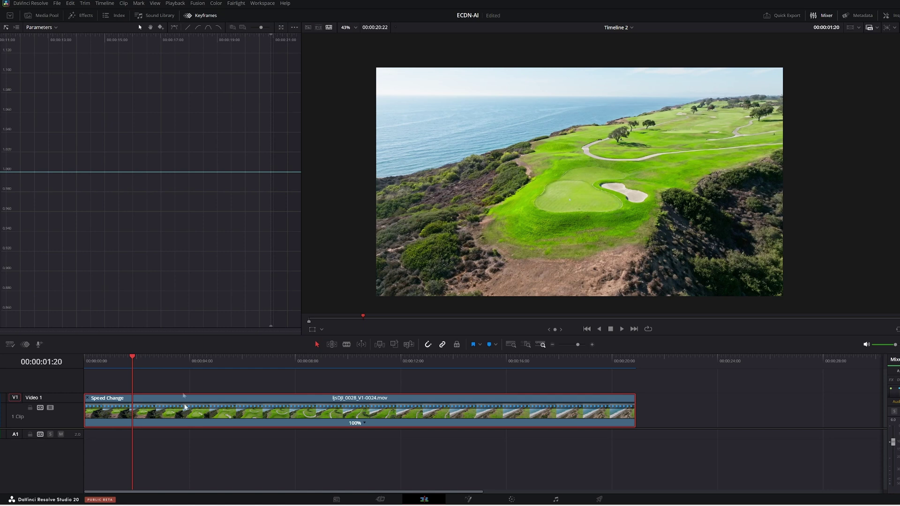
Add speed points at 00:00:02:01 and 00:00:14:22 on the drone clip
mouse_move(133, 357)
mouse_down()
mouse_move(100, 359)
mouse_move(138, 359)
mouse_up()
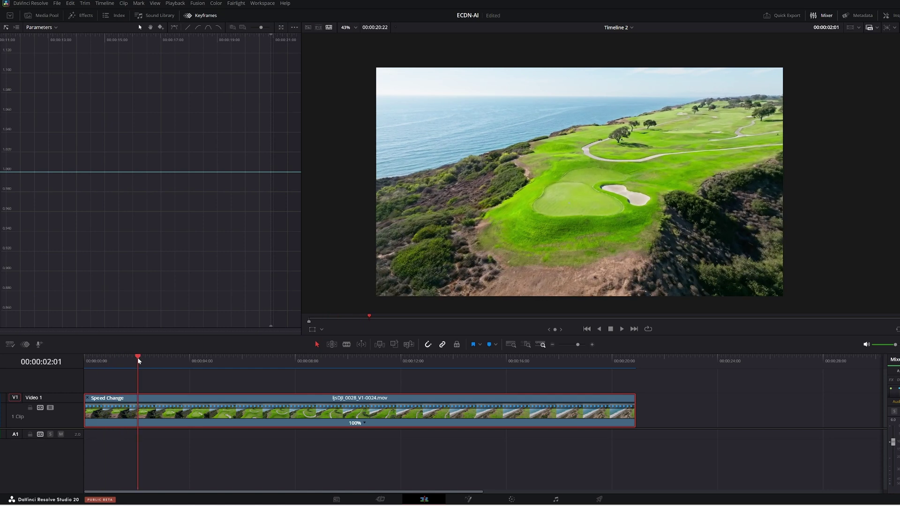
key(ctrl+bracketleft)
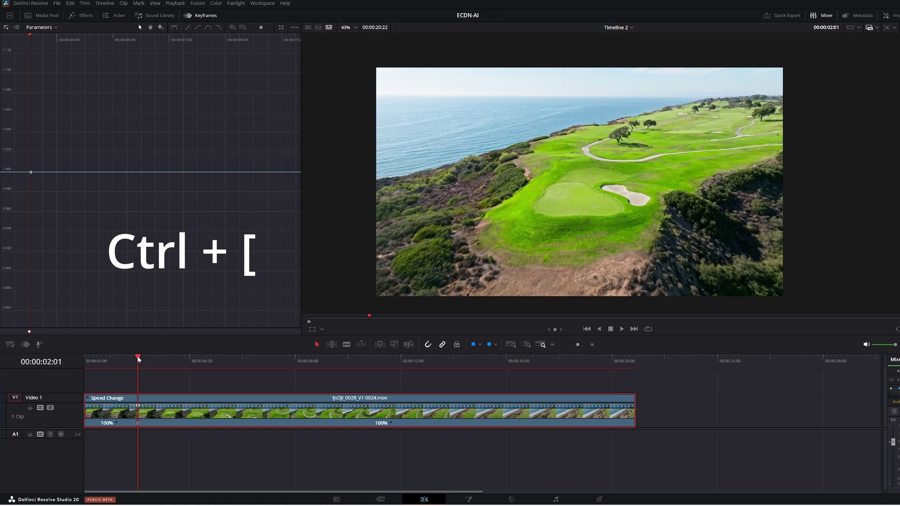
drag(139, 359, 477, 370)
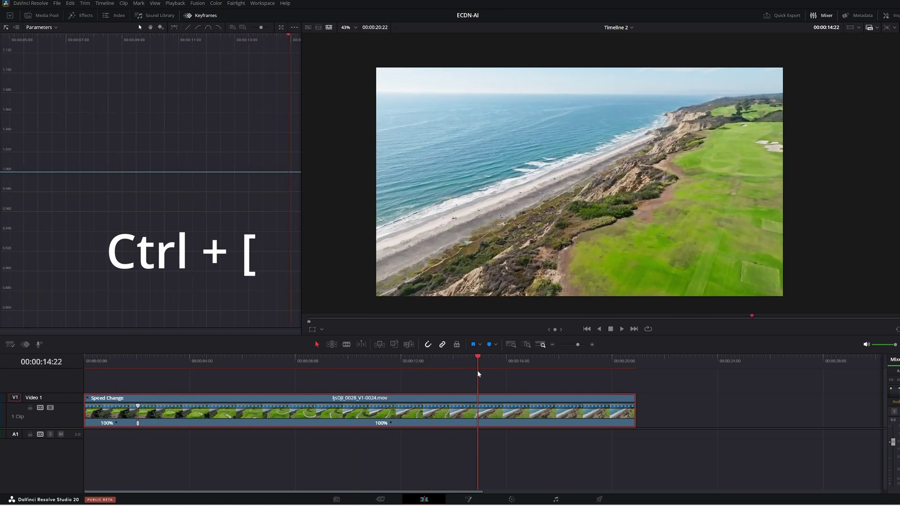
key(ctrl+bracketleft)
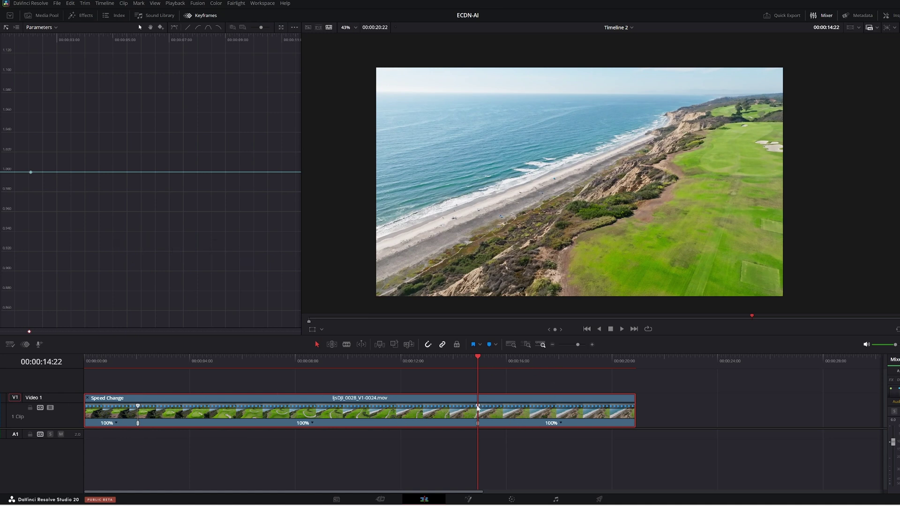
Drag the second speed point left for a fast middle section, fine-tune it, and select both keyframes
drag(478, 408, 154, 412)
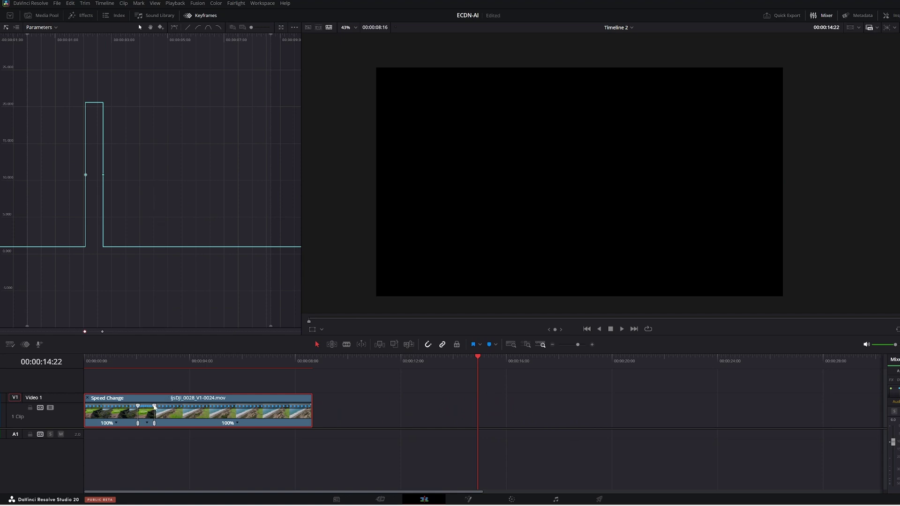
mouse_move(155, 407)
mouse_down()
mouse_move(251, 407)
mouse_move(152, 407)
mouse_up()
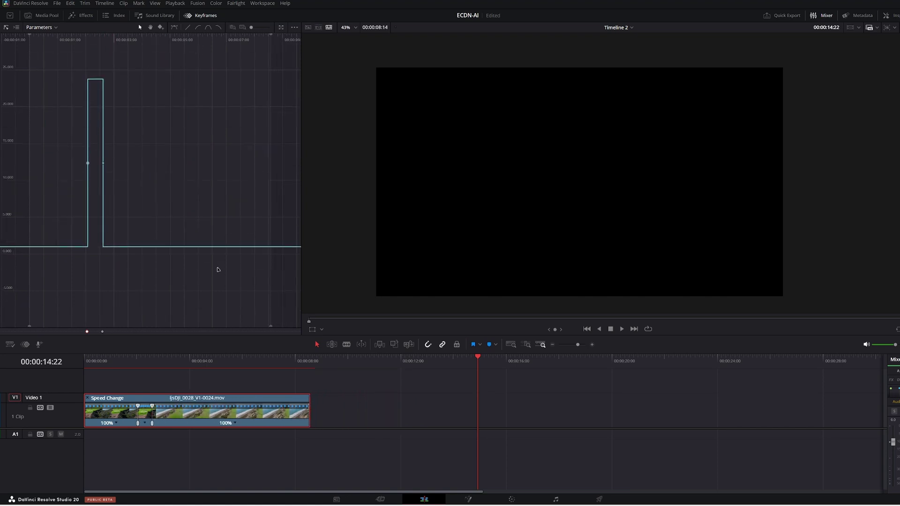
drag(69, 136, 139, 185)
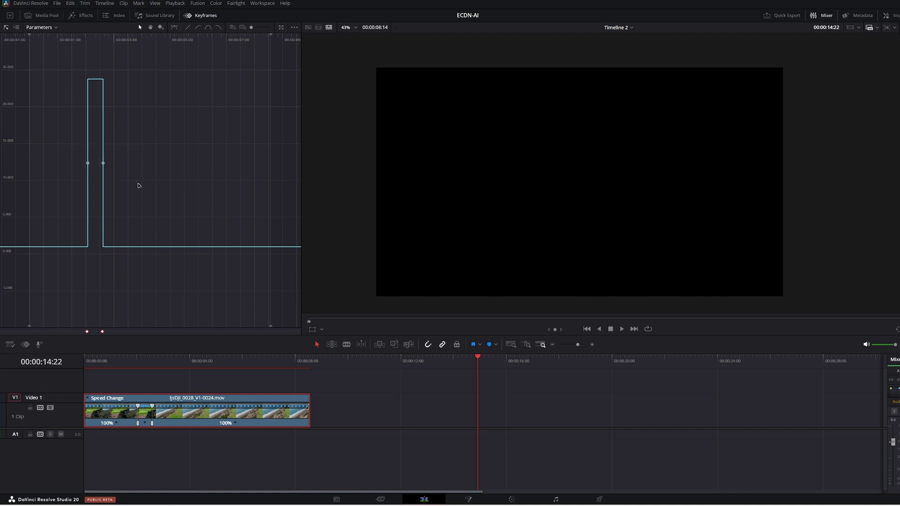
Apply ease in/out to the spike's keyframes and replay the ramp from near the clip start
click(208, 29)
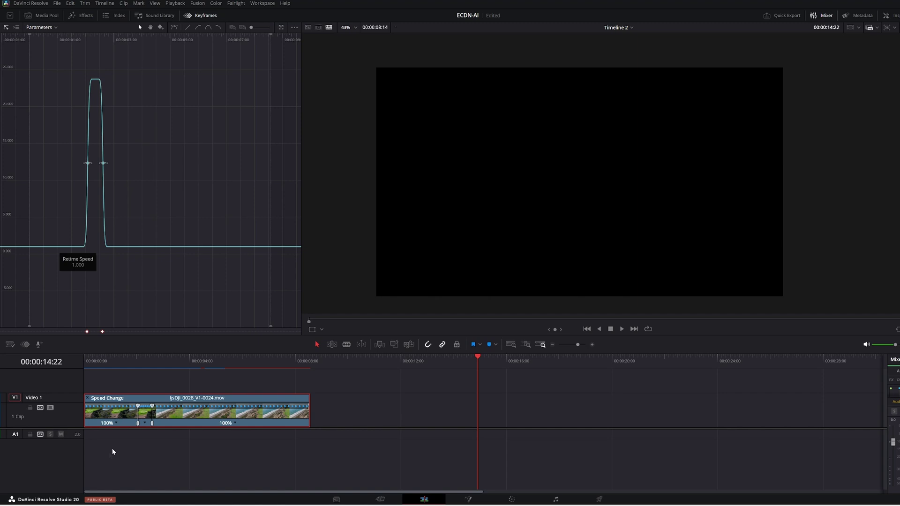
click(125, 362)
key(space)
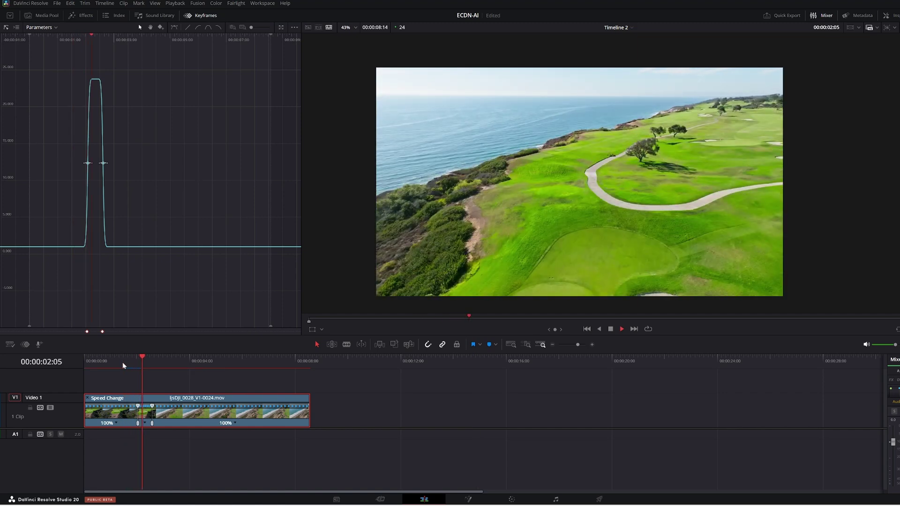
click(122, 361)
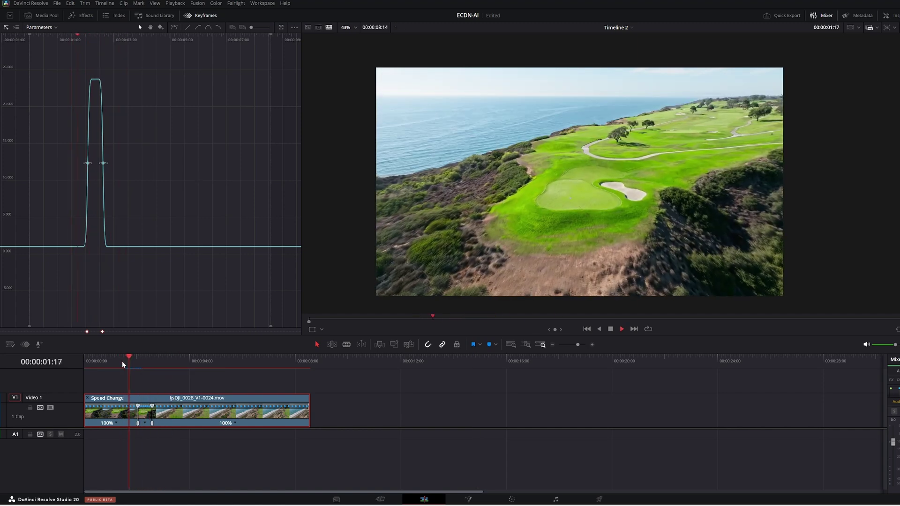
click(122, 359)
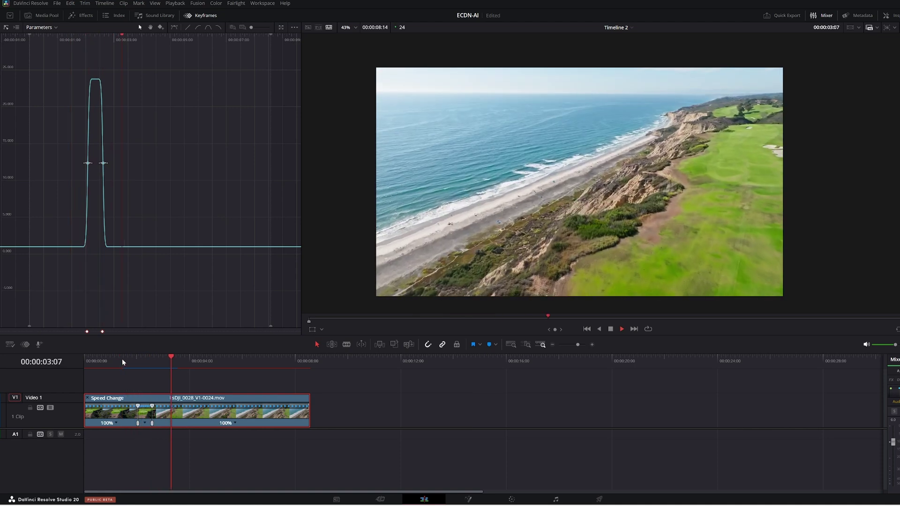
click(104, 364)
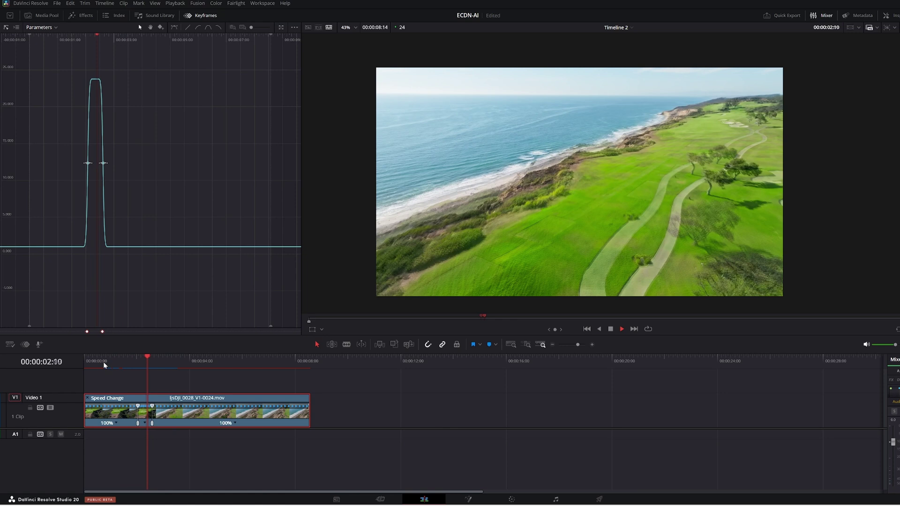
key(space)
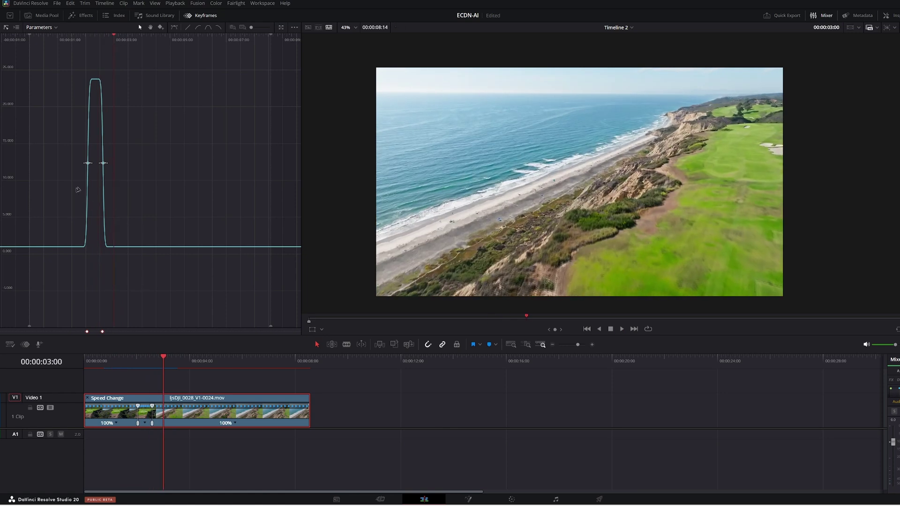
mouse_move(101, 189)
Zoom the curve and drag each keyframe's outer handle outward to lengthen the ramp-up and slowdown
drag(251, 29, 261, 28)
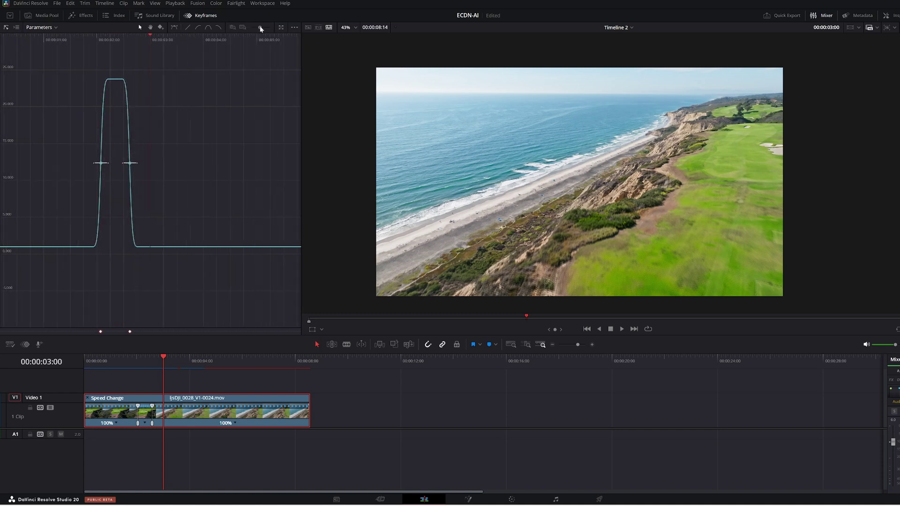
click(137, 164)
drag(137, 164, 206, 170)
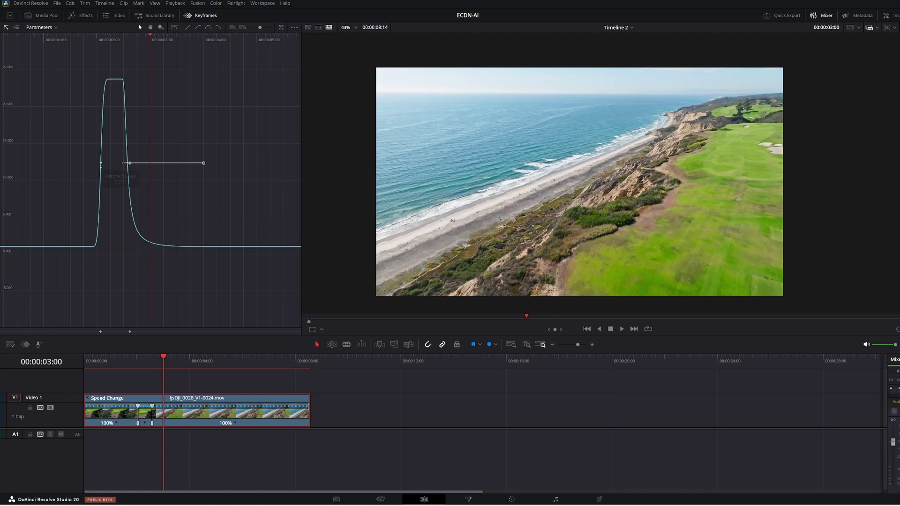
click(101, 163)
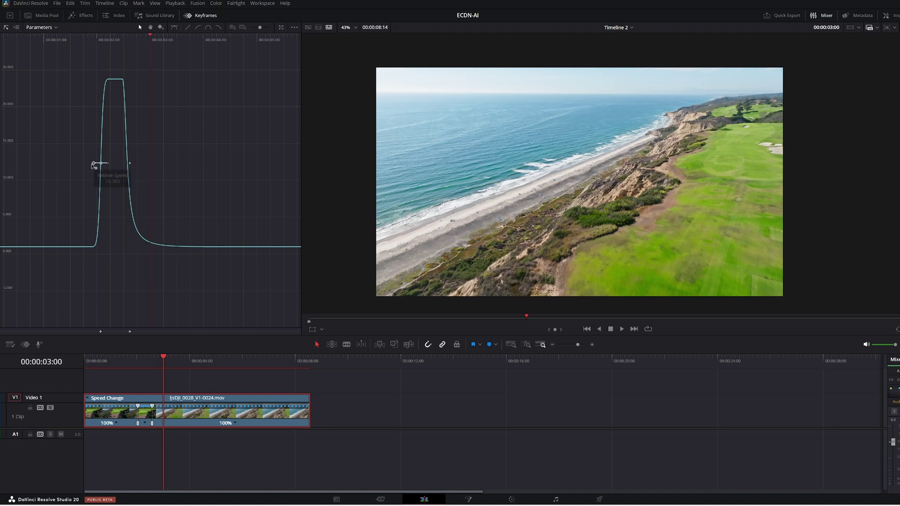
drag(94, 163, 40, 163)
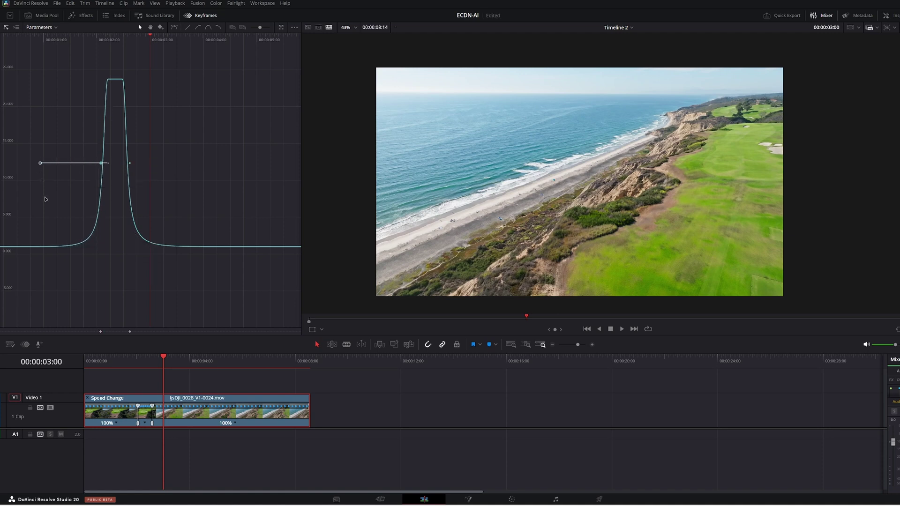
Play back the smoothed speed ramp from the timeline start, stopping at 00:00:01:00
click(108, 362)
key(space)
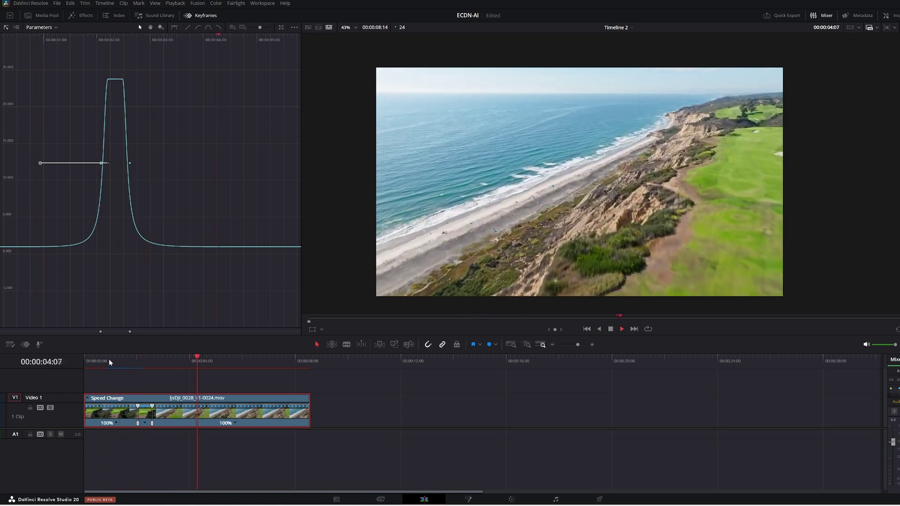
click(111, 361)
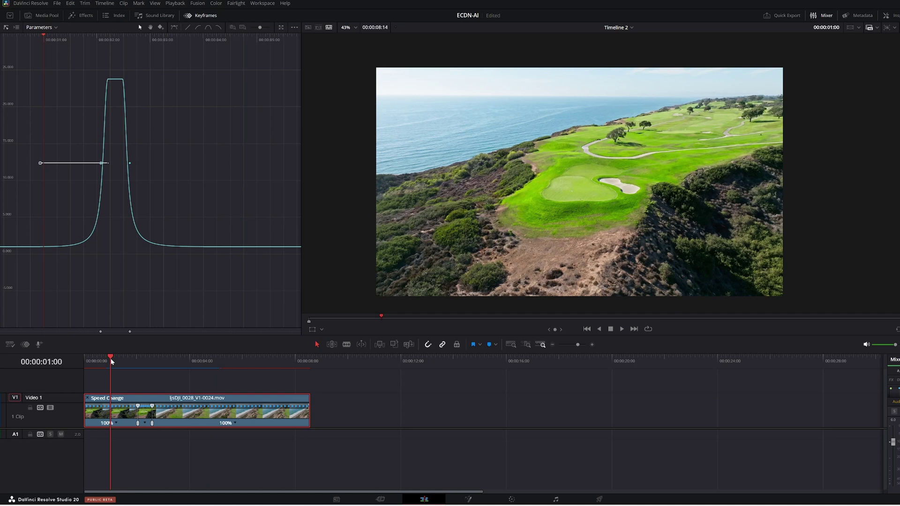